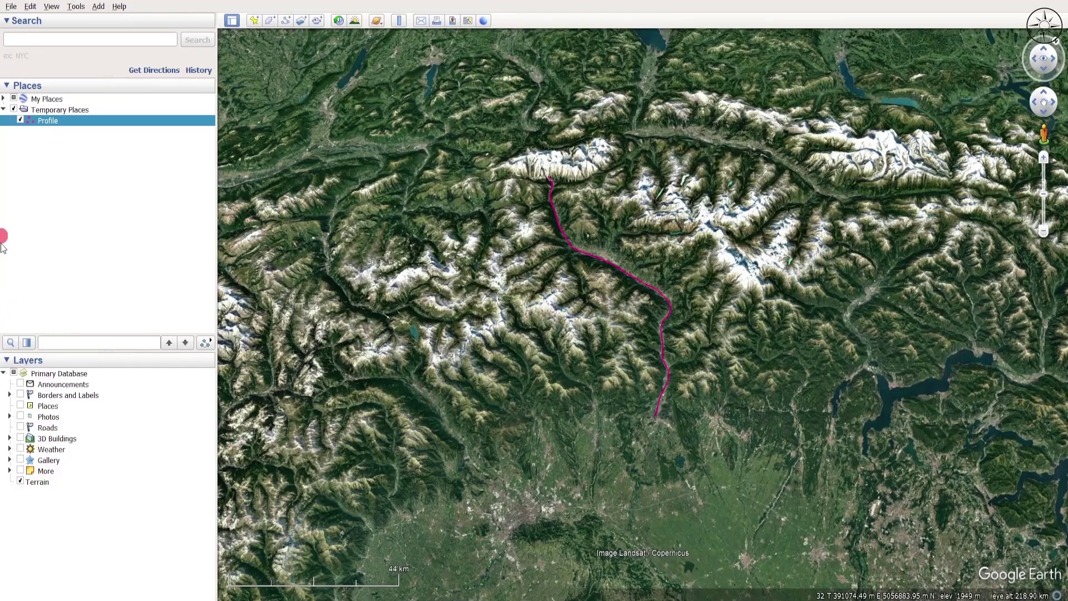
- Save the Profile track as Profile.kmz in the Desktop GE_Excel folder
right_click(65, 125)
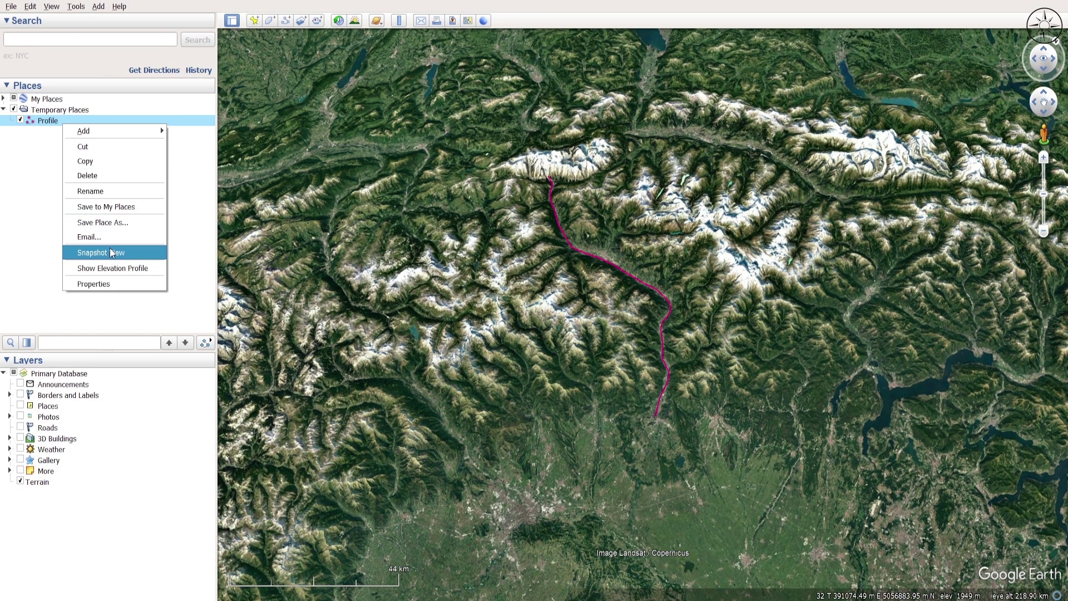
right_click(75, 122)
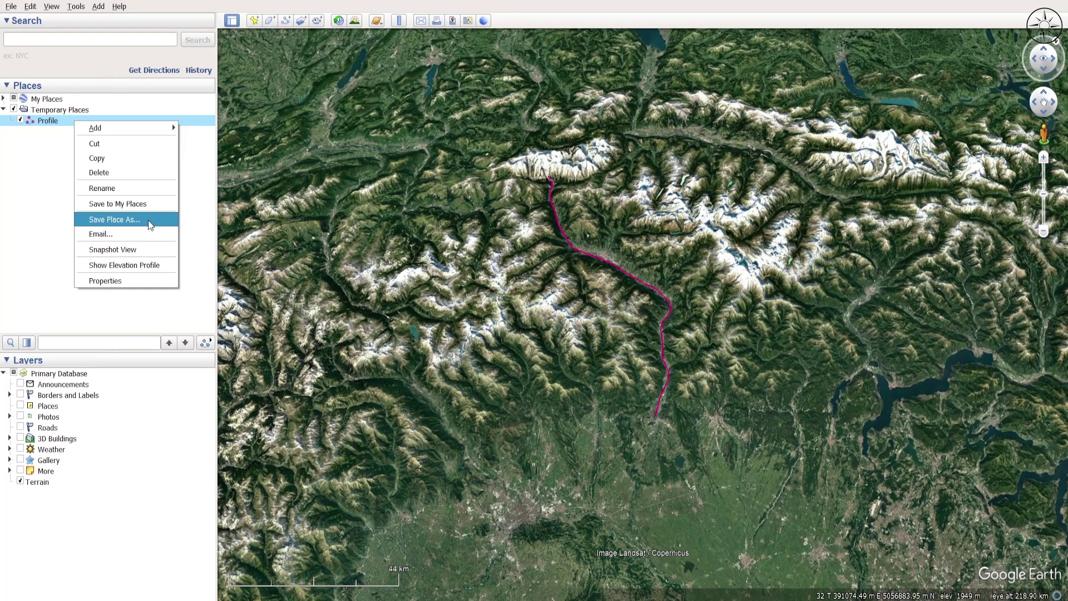
click(147, 220)
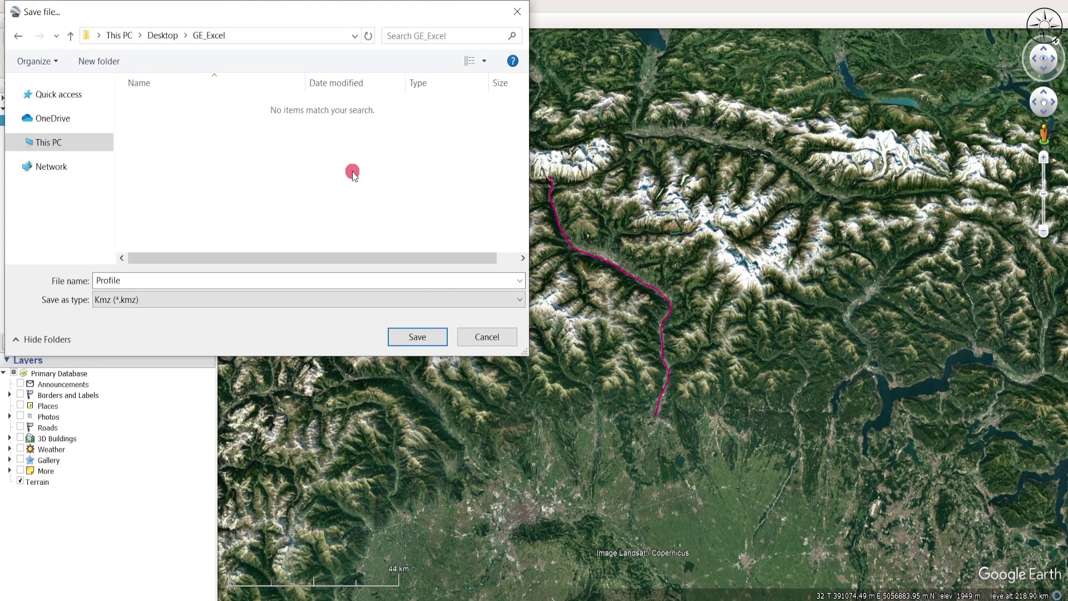
click(201, 299)
click(196, 314)
click(414, 338)
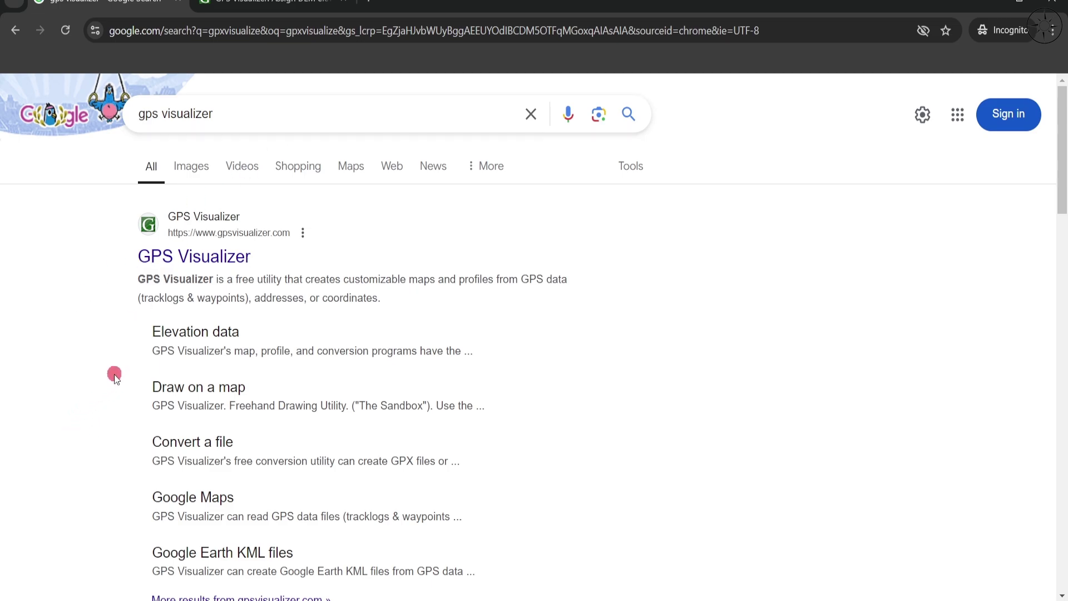
- Upload Profile.kmz to GPS Visualizer's elevation page and convert it to plain text with elevations
click(208, 335)
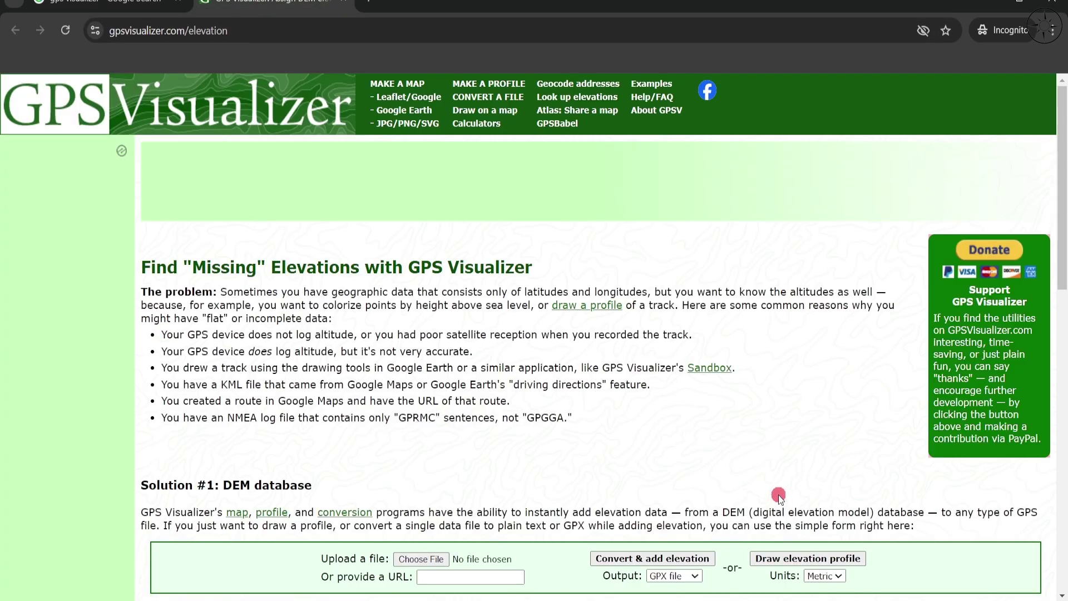
scroll(828, 351, down, 1)
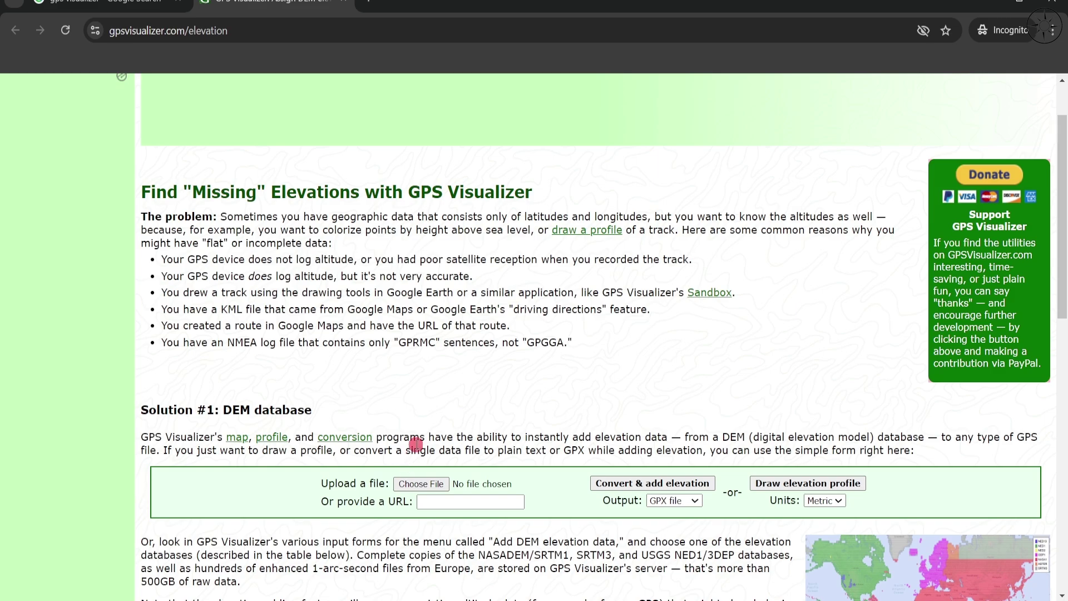
click(421, 485)
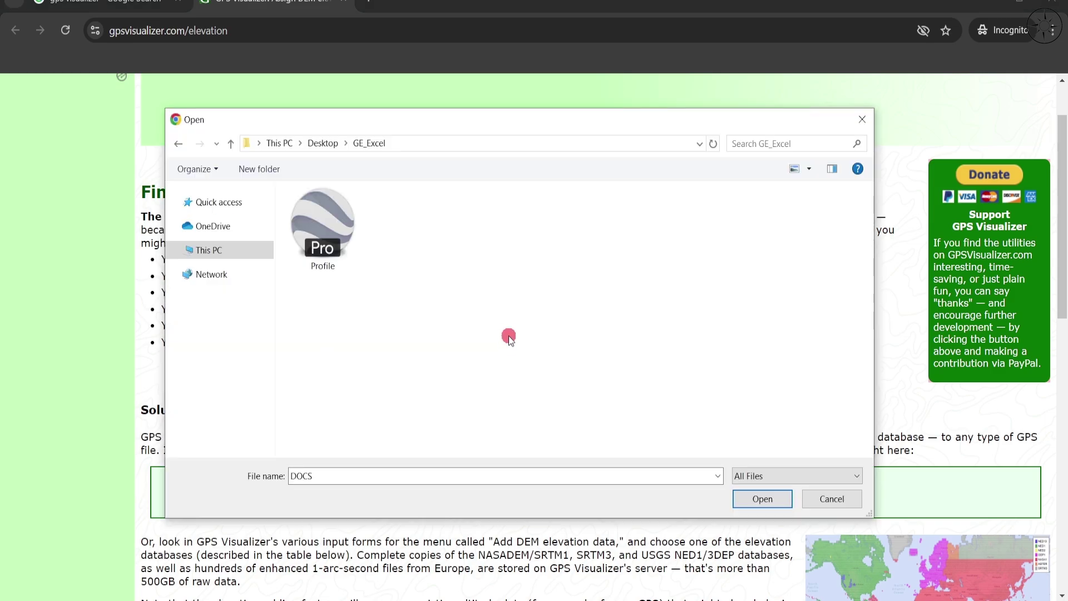
click(322, 230)
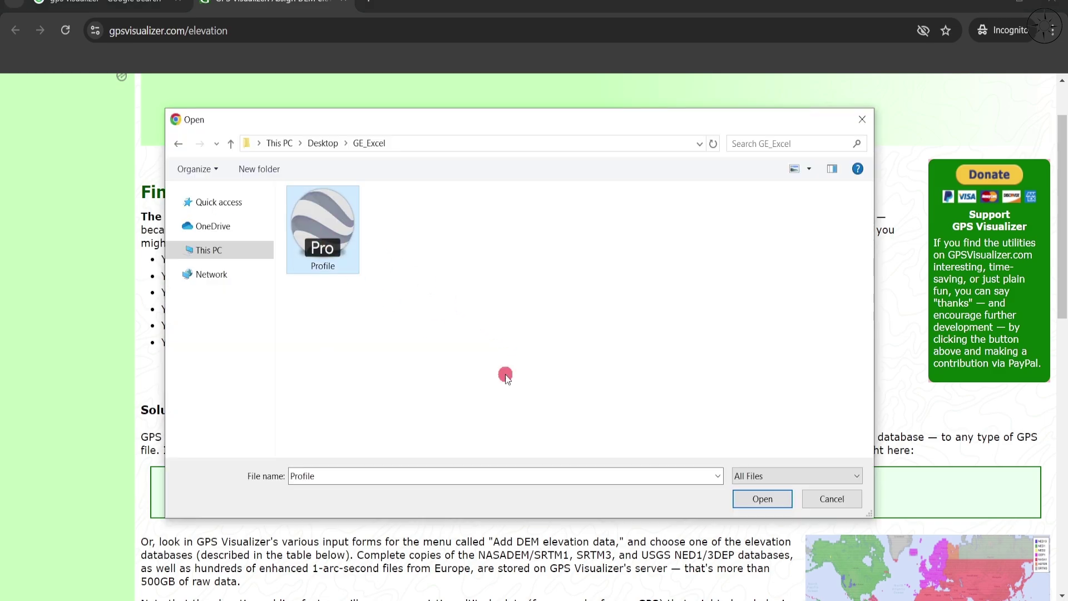
click(763, 499)
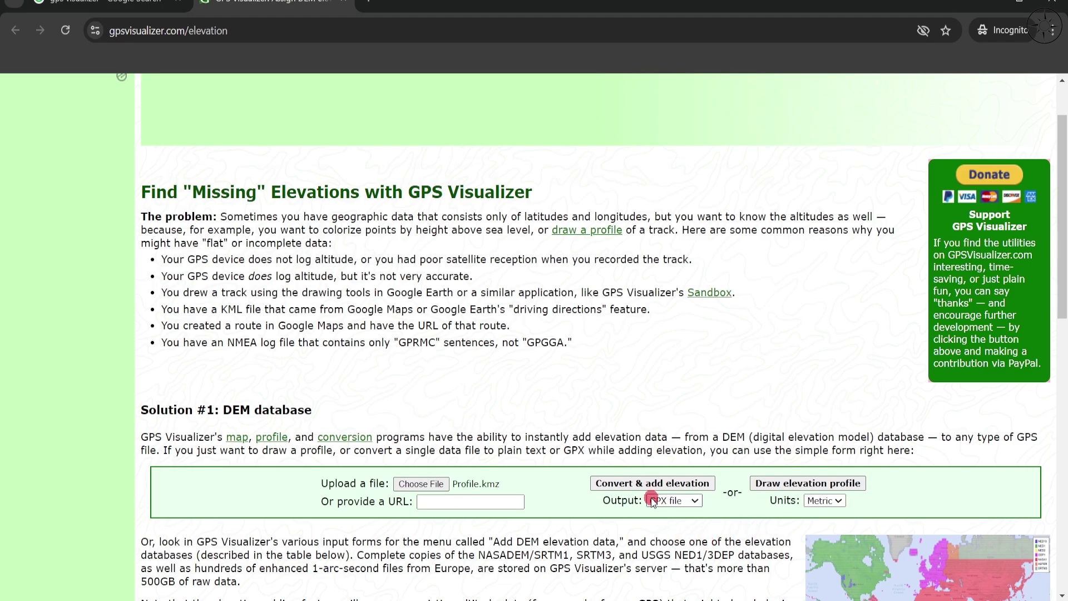
click(691, 501)
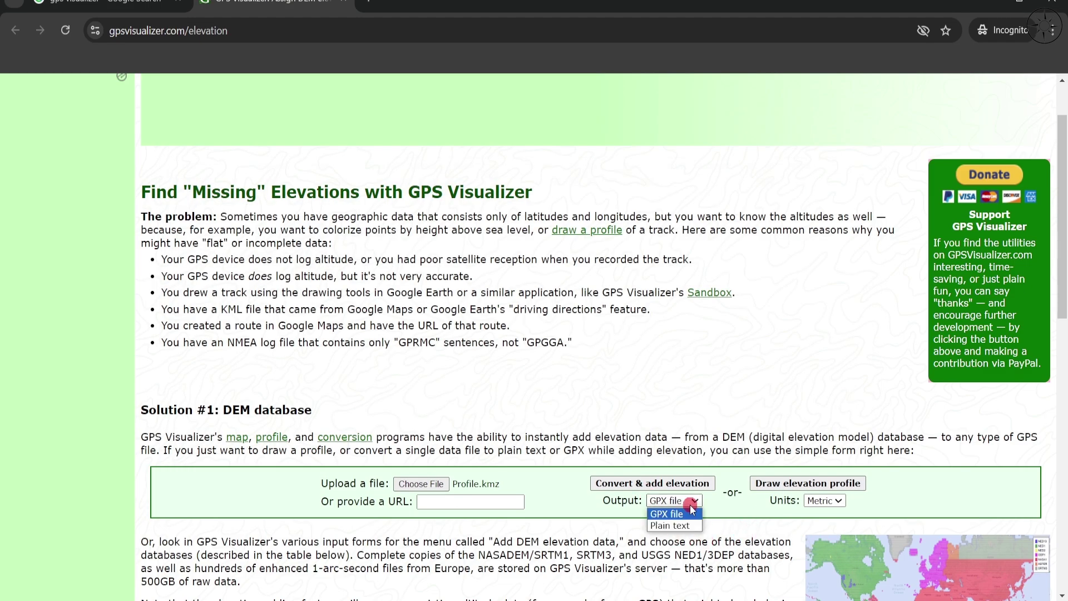
click(670, 525)
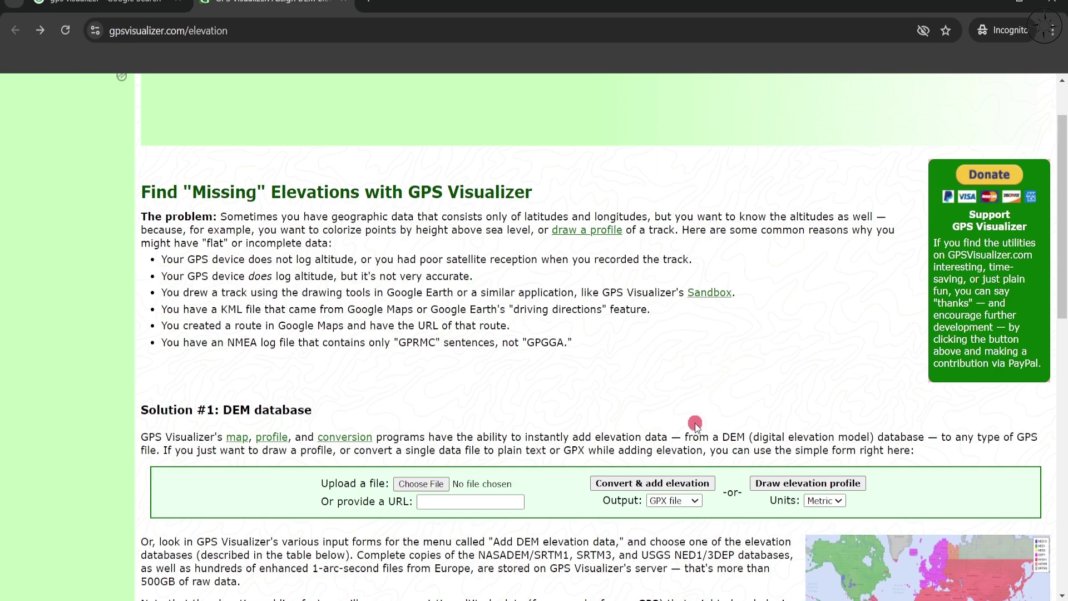
click(635, 484)
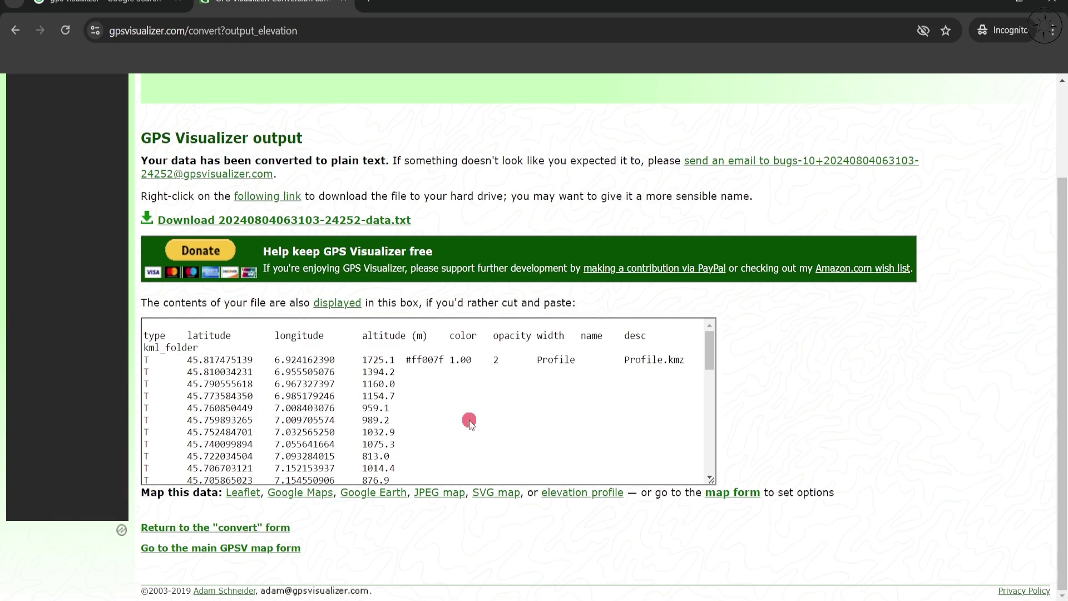
- Save the converted data .txt file into GE_Excel and open it in Notepad
click(345, 225)
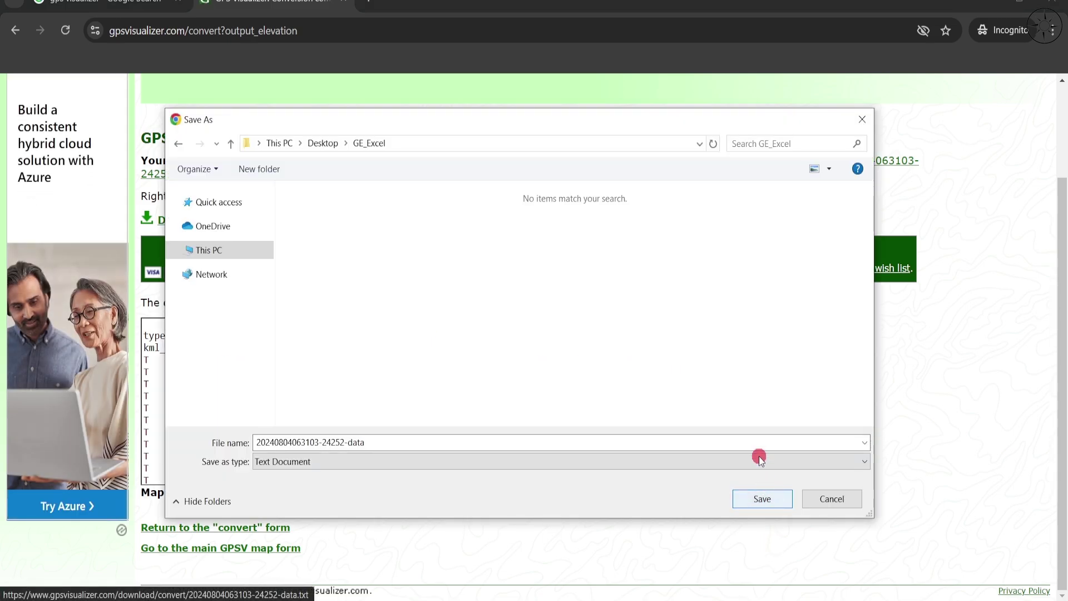
click(762, 499)
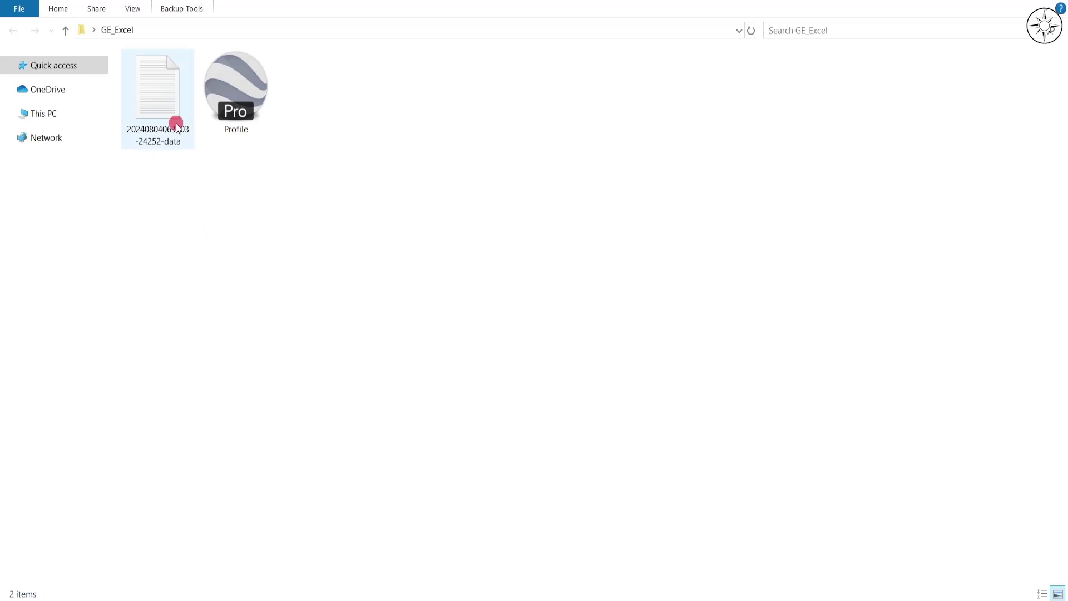
double_click(176, 122)
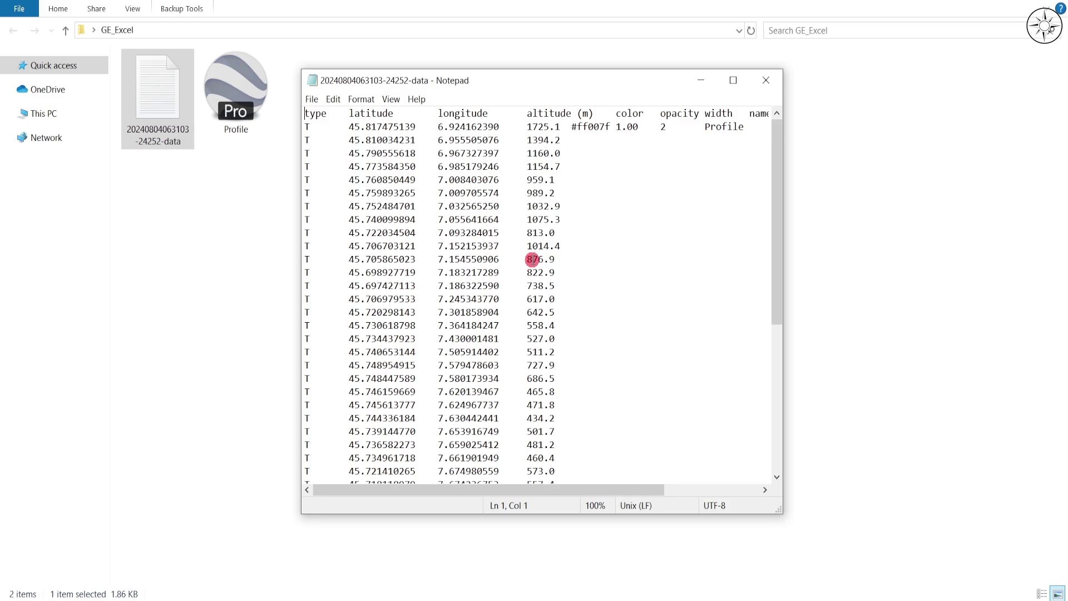
- Select and copy all the track point data in Notepad
key(ctrl+a)
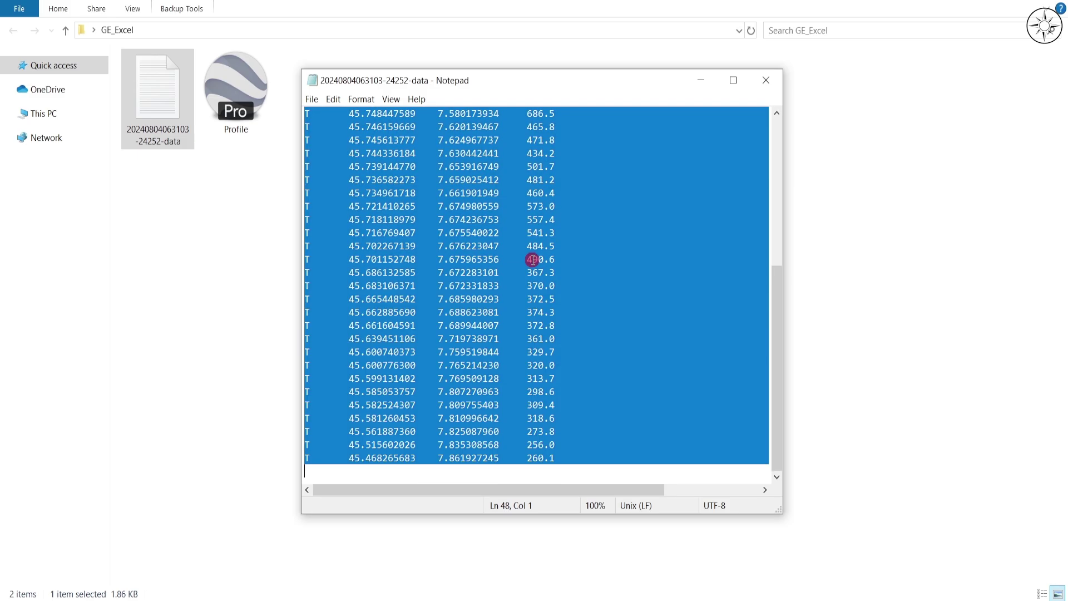
scroll(571, 291, up, 5)
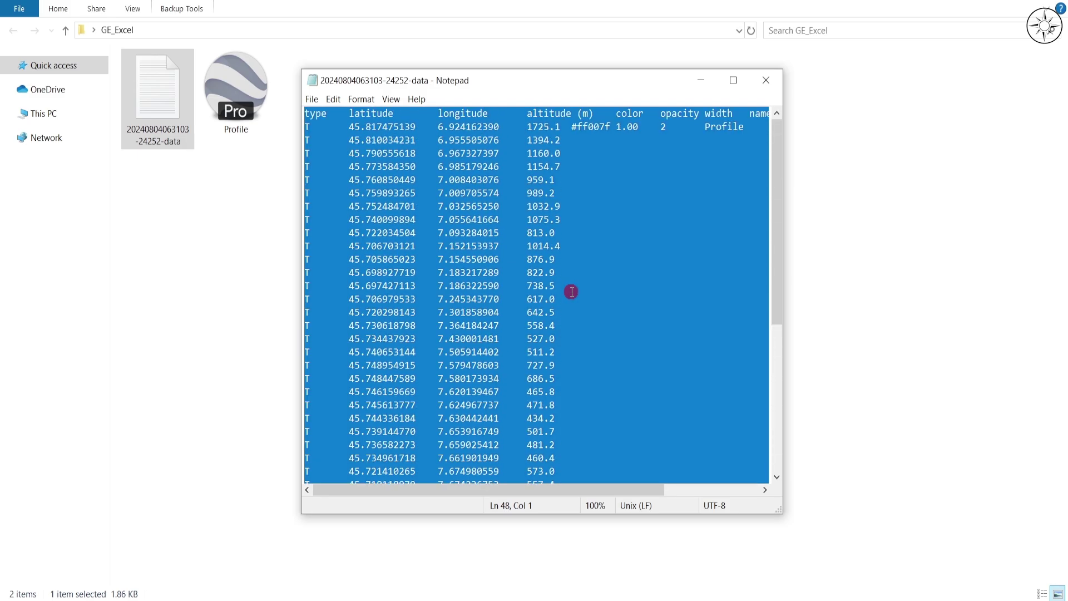
right_click(570, 291)
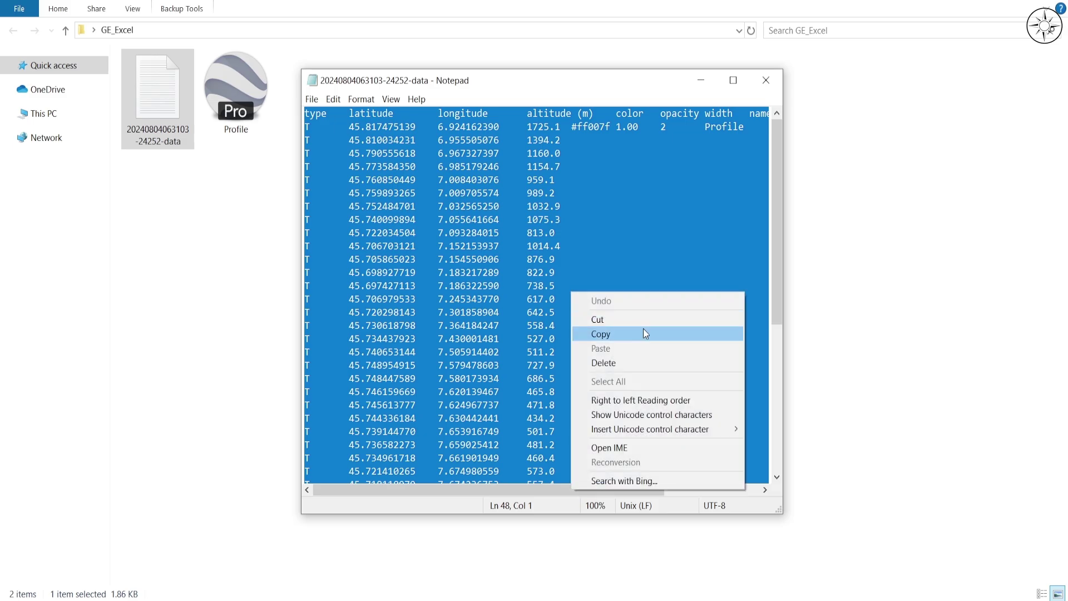
click(643, 328)
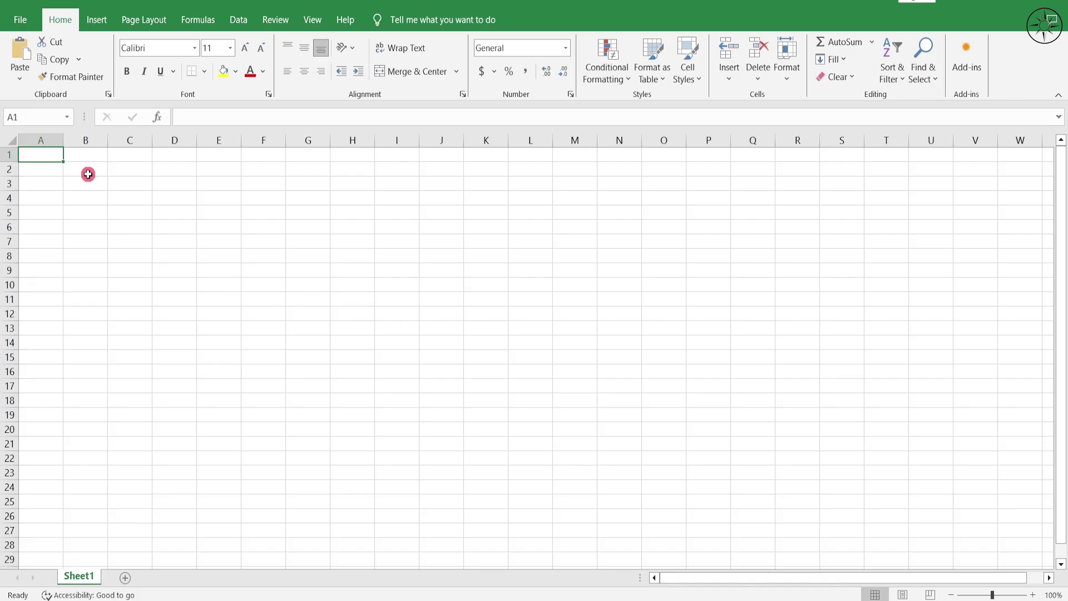
- Paste the track data at cell A1 and widen the longitude and altitude columns
right_click(39, 156)
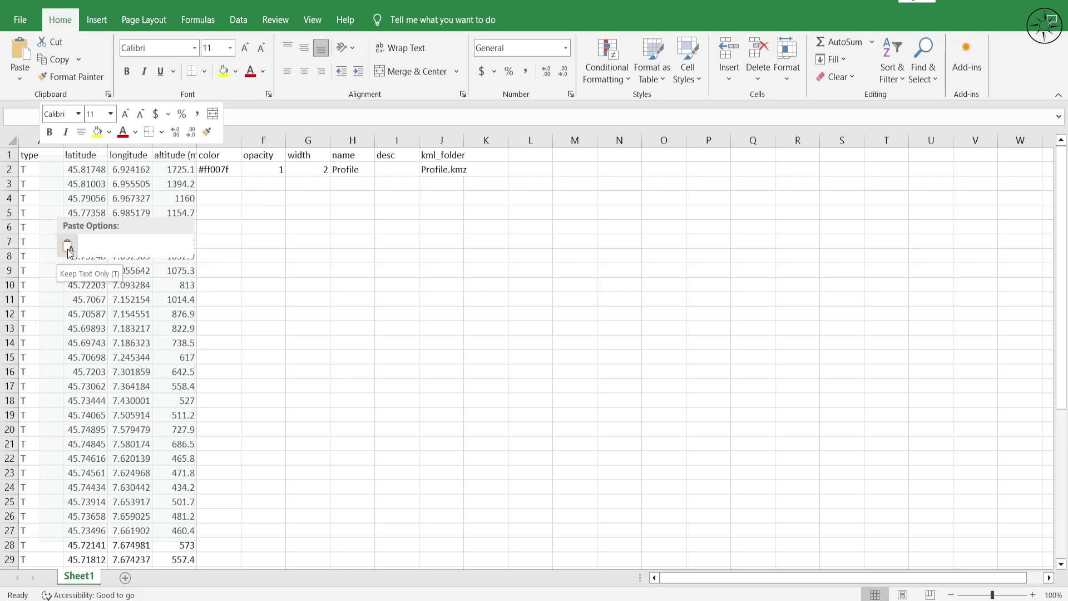
click(68, 246)
click(618, 313)
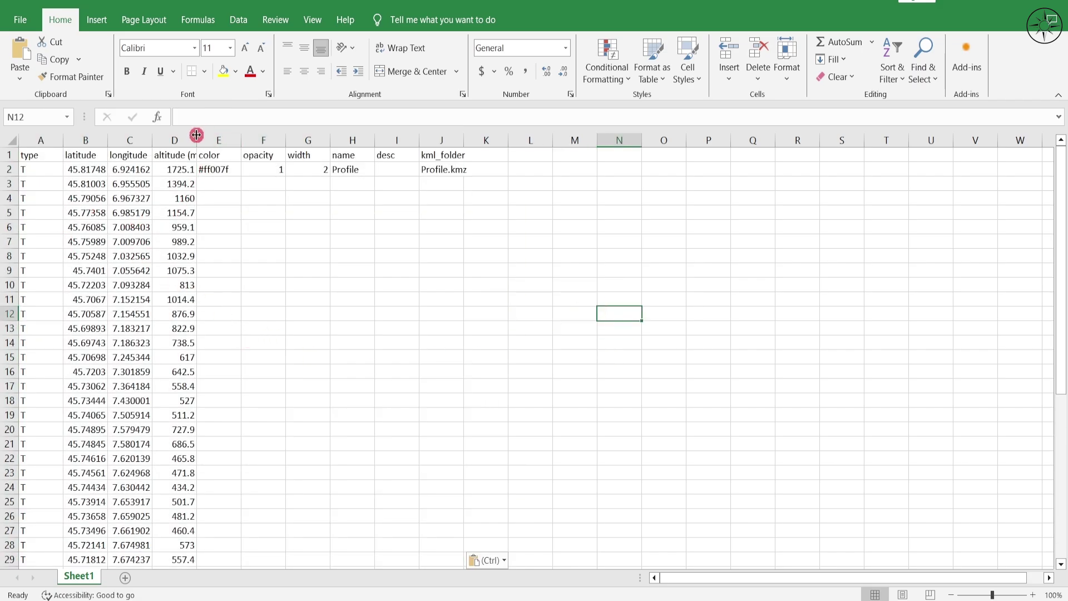
drag(196, 141, 242, 140)
click(519, 400)
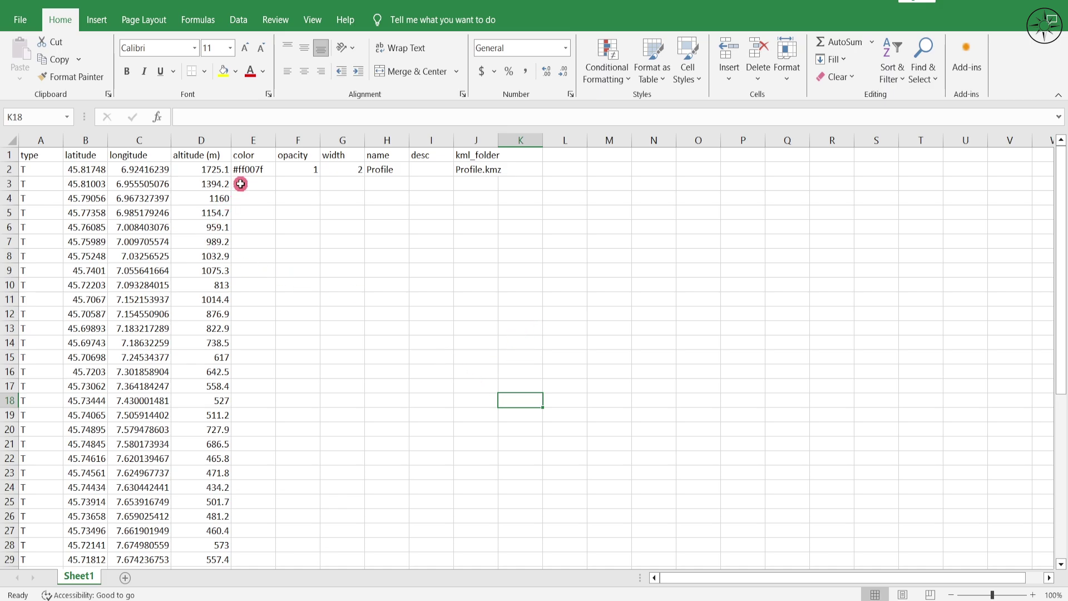
- Insert a 'number' column before altitude, fill it 1 to 46, and select columns D:E
click(201, 140)
right_click(200, 140)
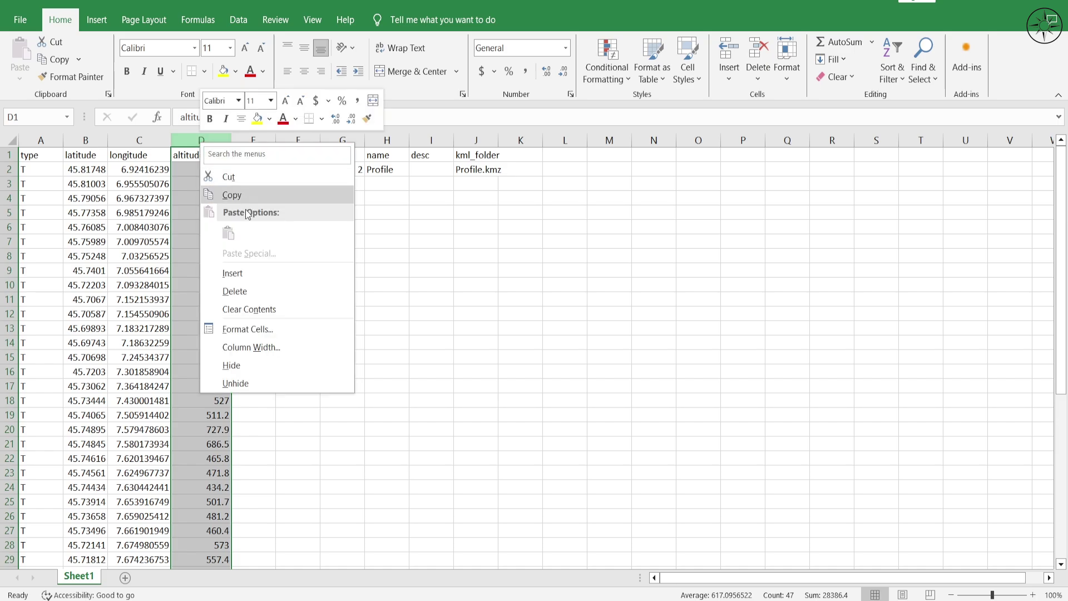
click(233, 274)
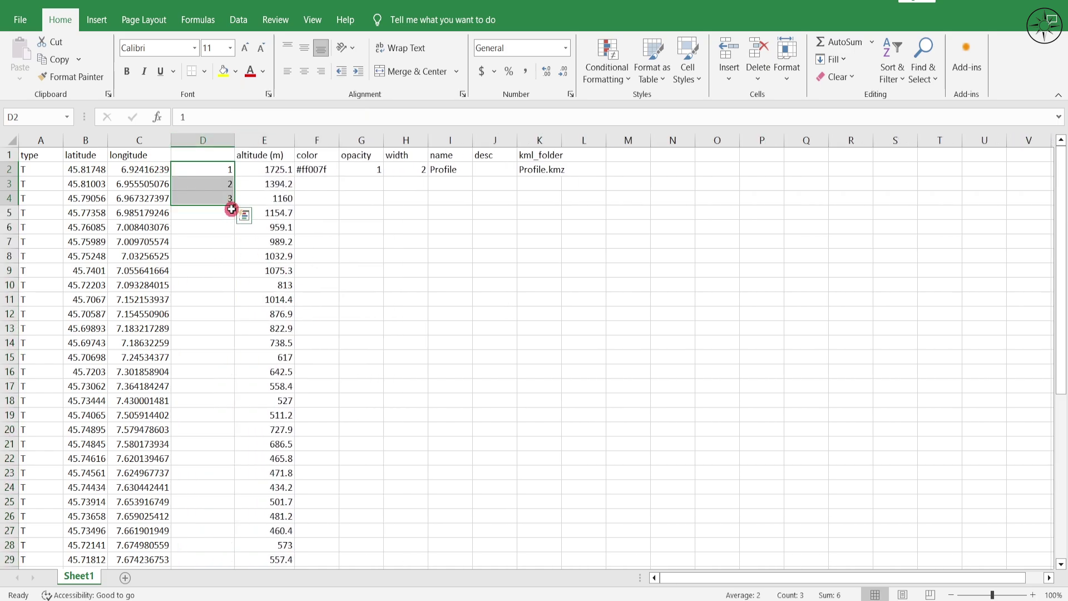
drag(234, 206, 231, 548)
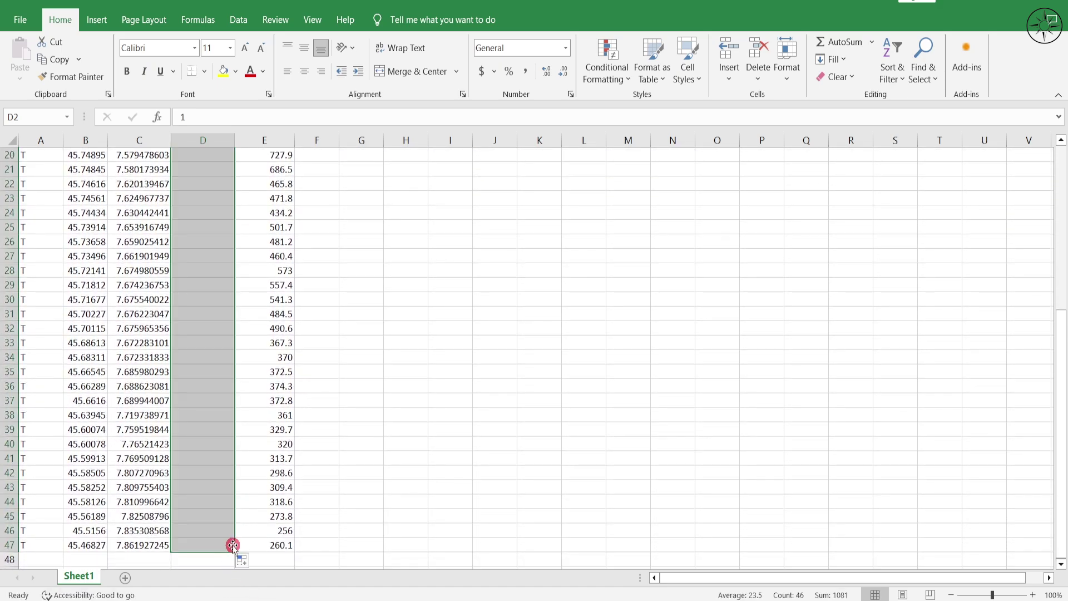
scroll(287, 495, up, 2)
scroll(286, 494, up, 5)
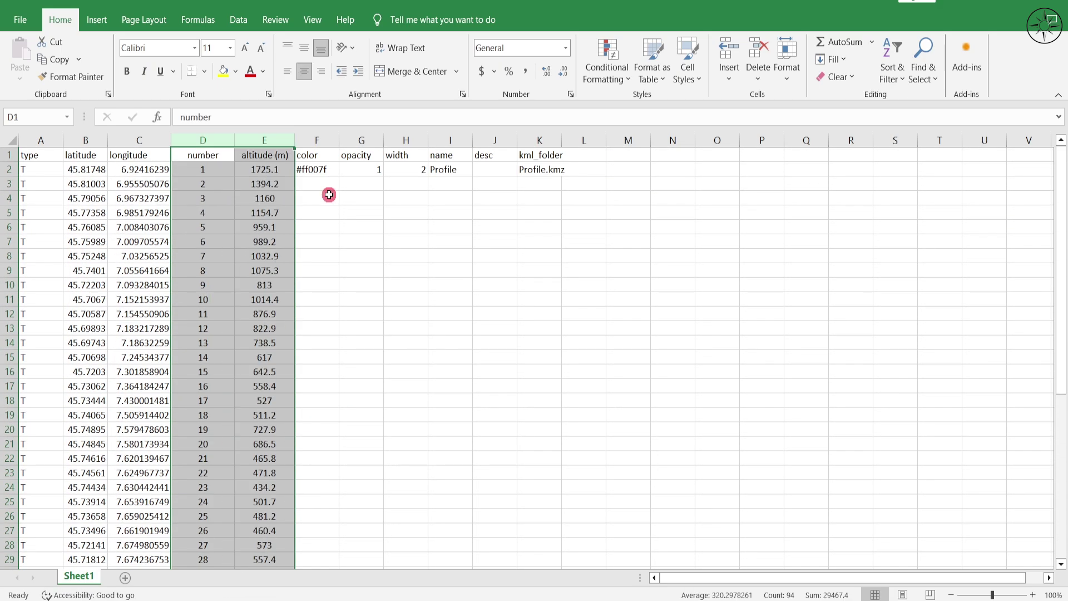
click(361, 242)
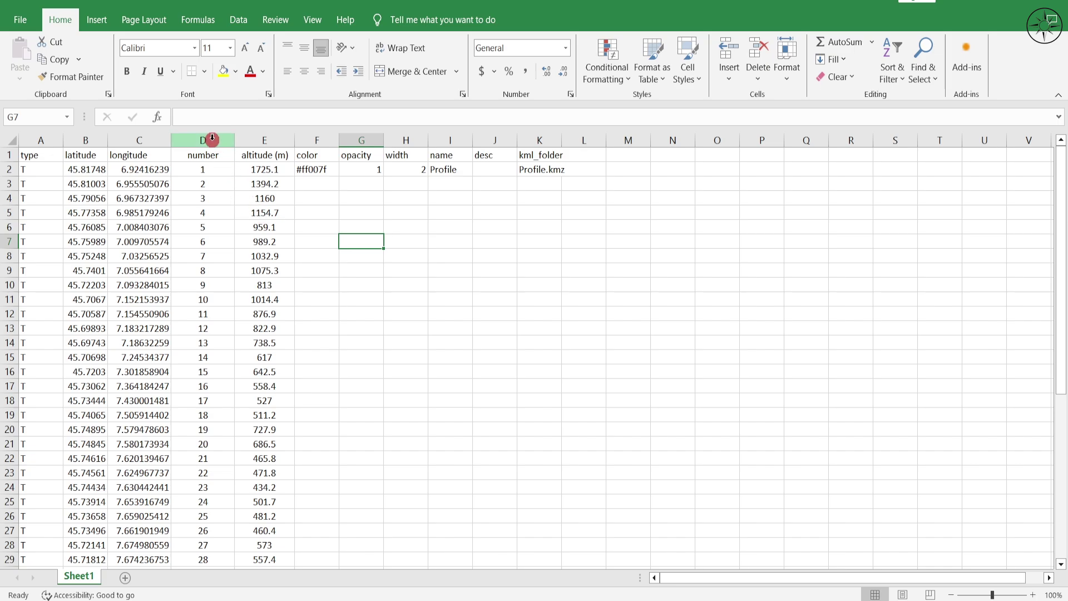
drag(203, 140, 264, 140)
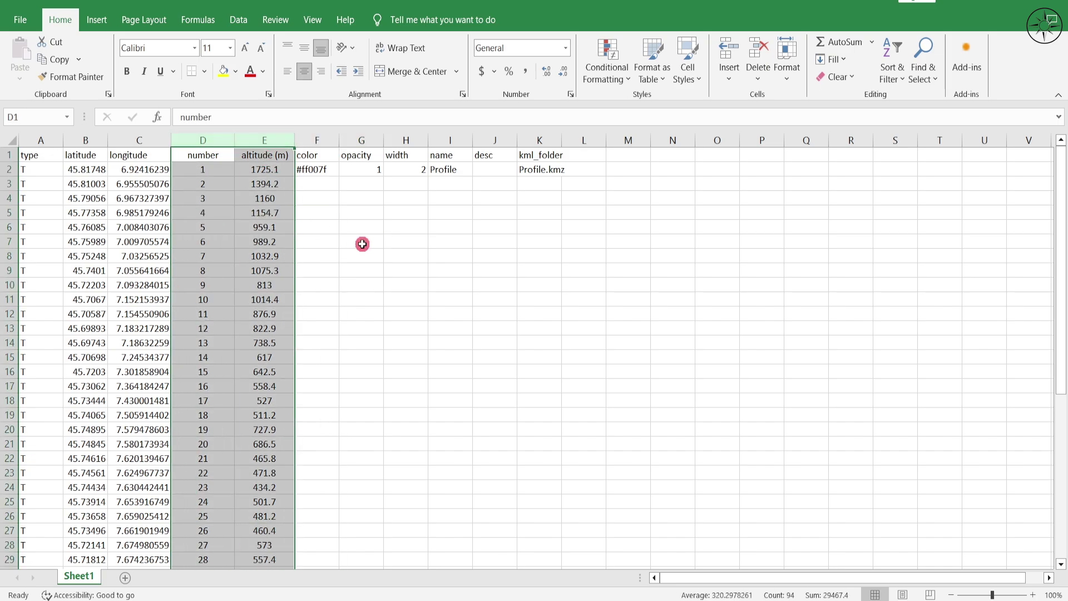
- Insert a Scatter with Straight Lines chart of altitude by point number and enlarge it
key(alt+n)
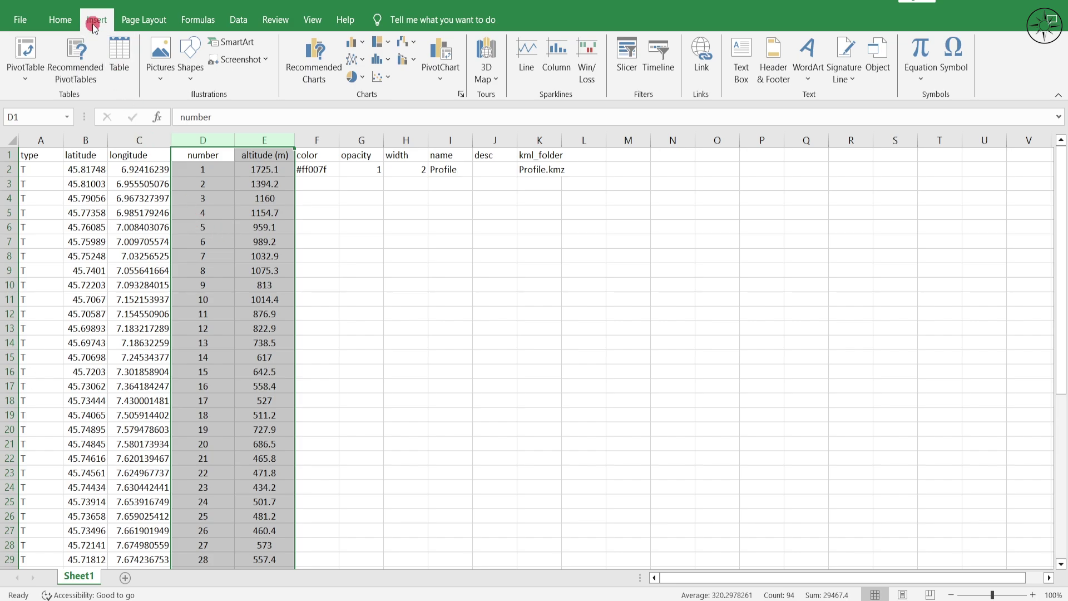
click(380, 78)
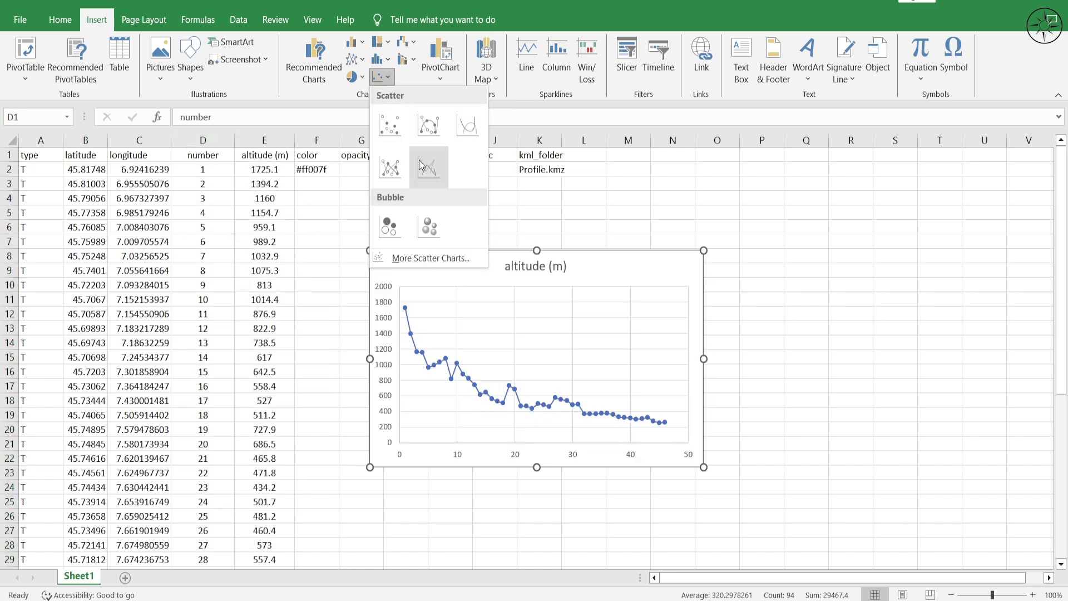
click(431, 164)
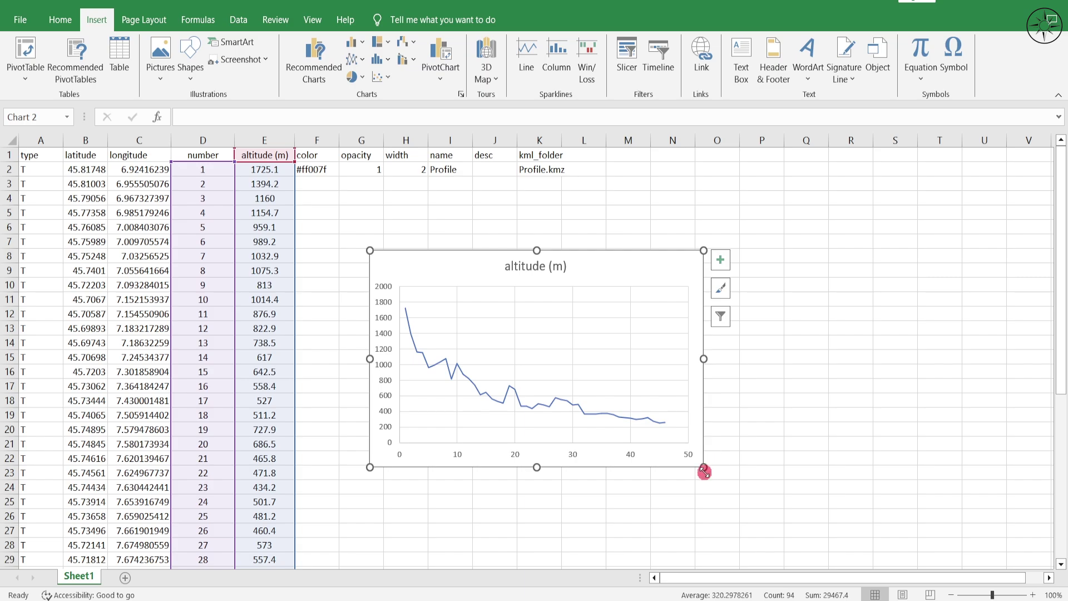
drag(709, 467, 768, 522)
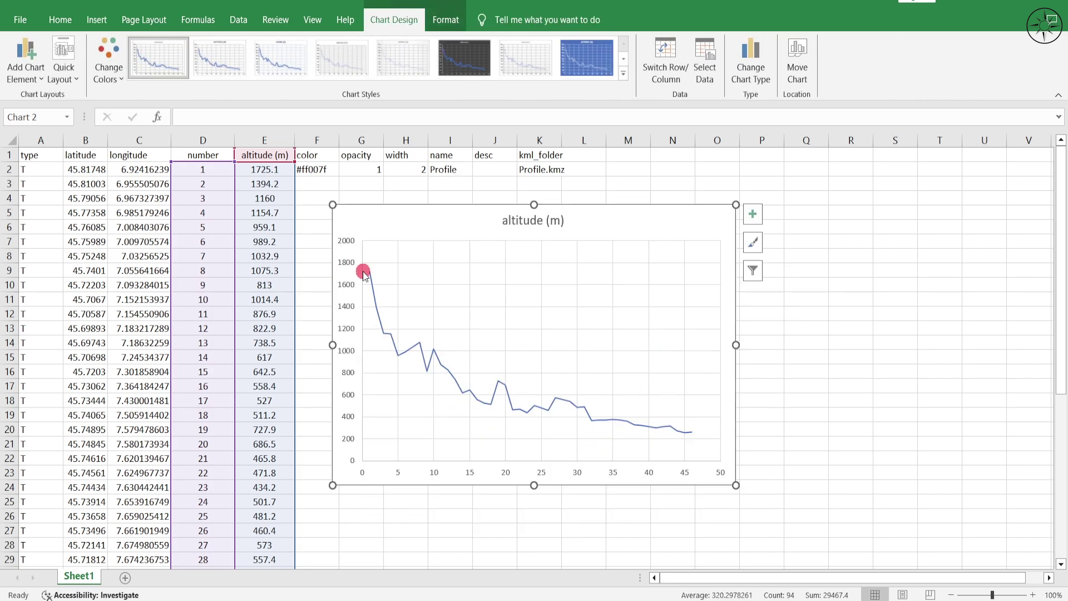